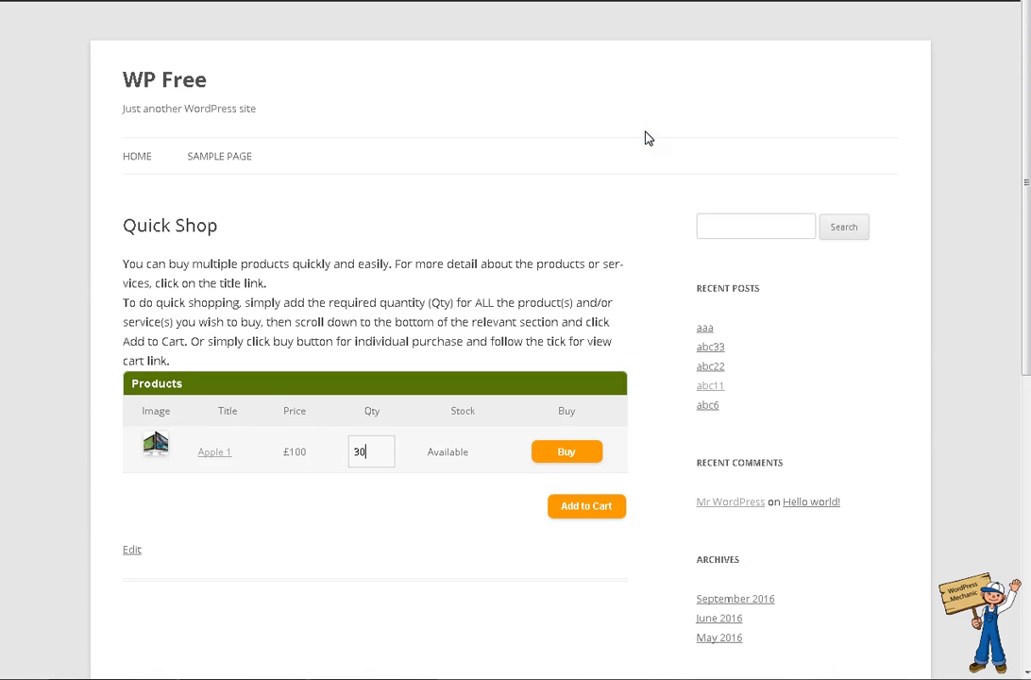
Step: Navigate the WordPress site to the Quick Shop product table
click(586, 137)
click(583, 134)
click(383, 381)
scroll(387, 381, down, 2)
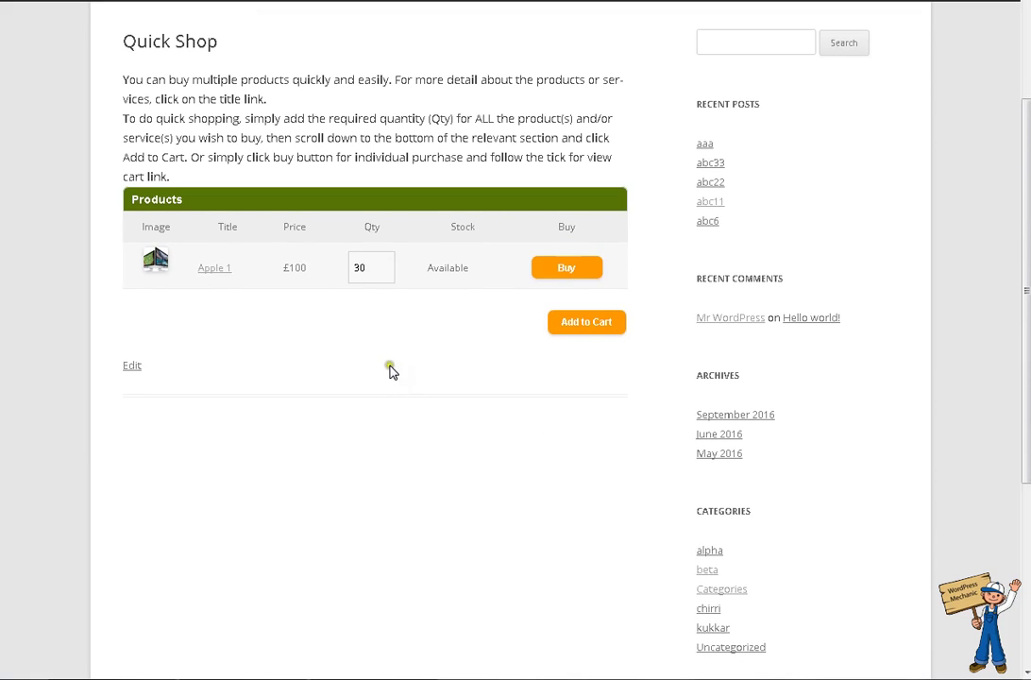
click(430, 319)
click(398, 333)
scroll(700, 343, up, 2)
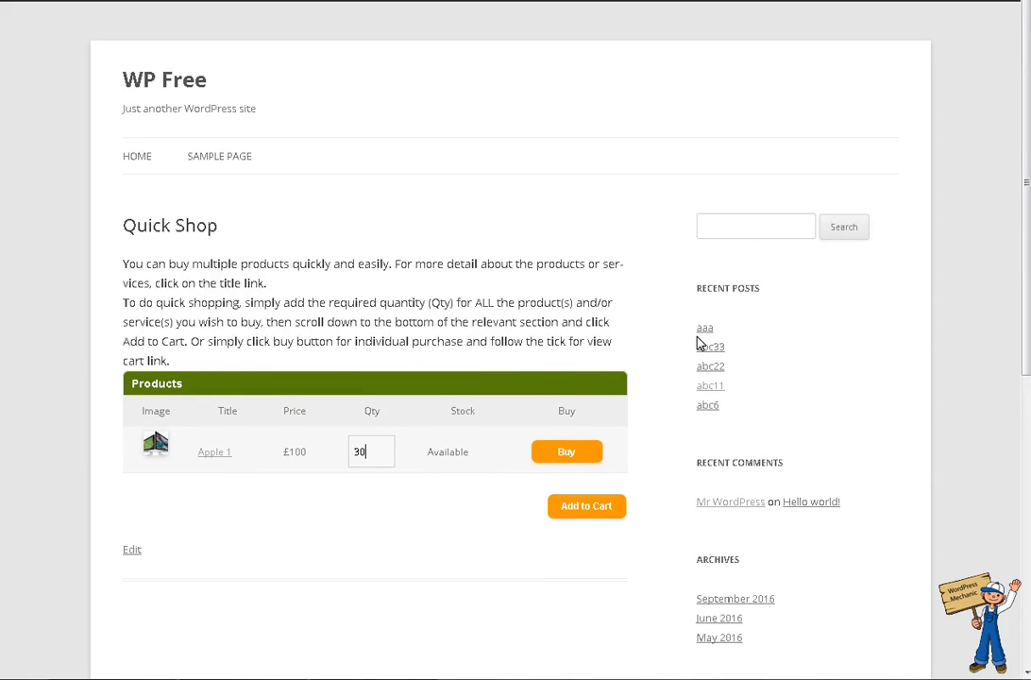
click(254, 546)
Step: Buy Apple 1 individually, then change its quantity from 30 to 1
scroll(231, 425, down, 3)
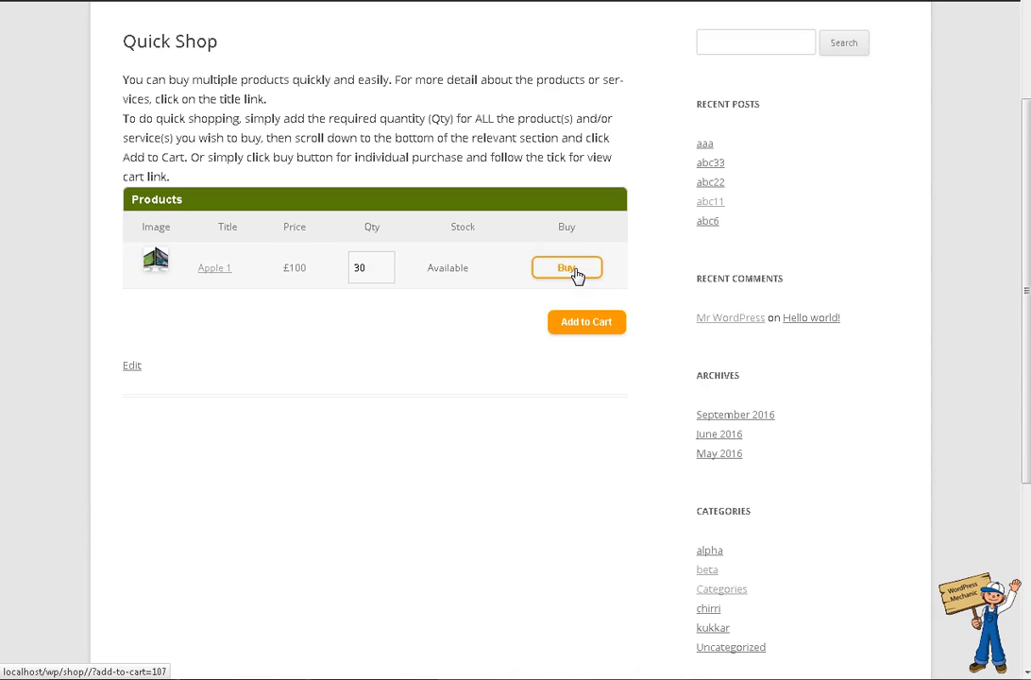
click(566, 268)
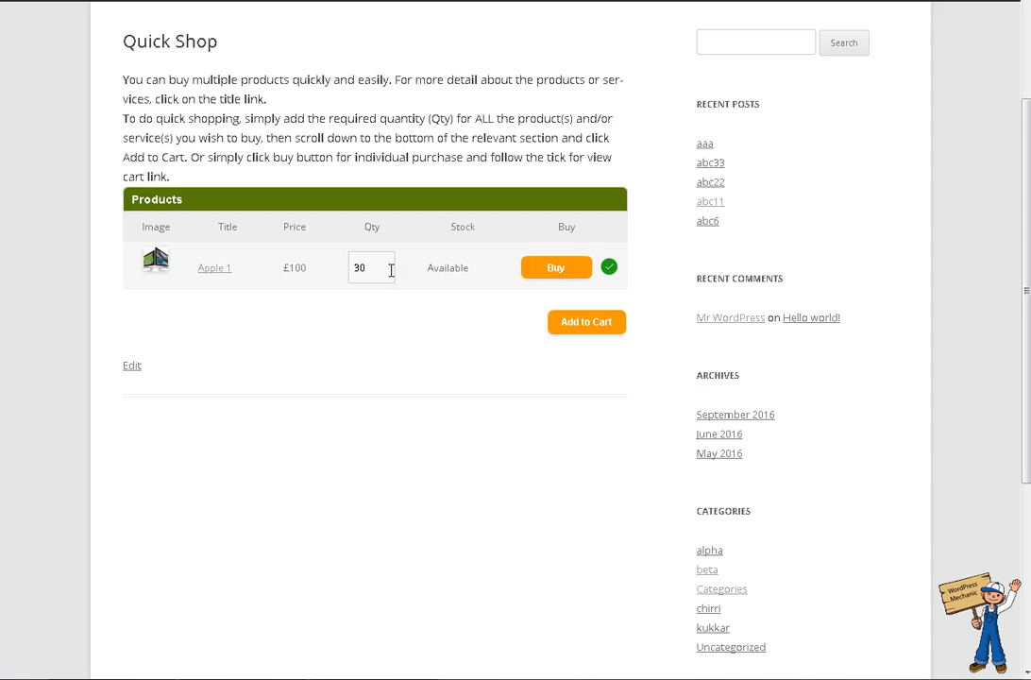
double_click(391, 271)
text(1)
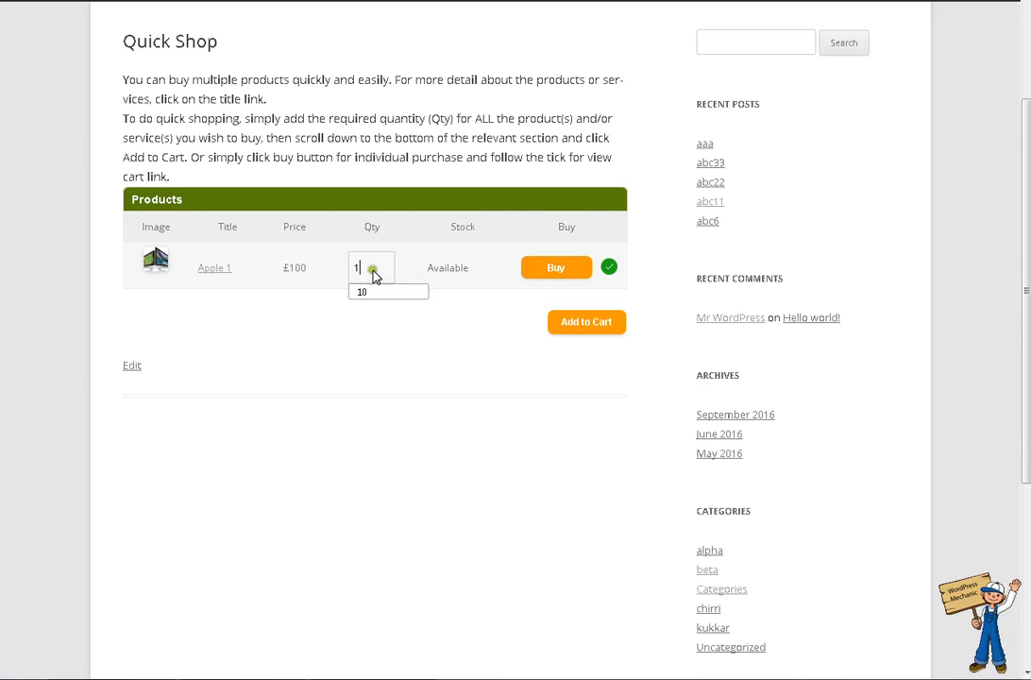
click(491, 355)
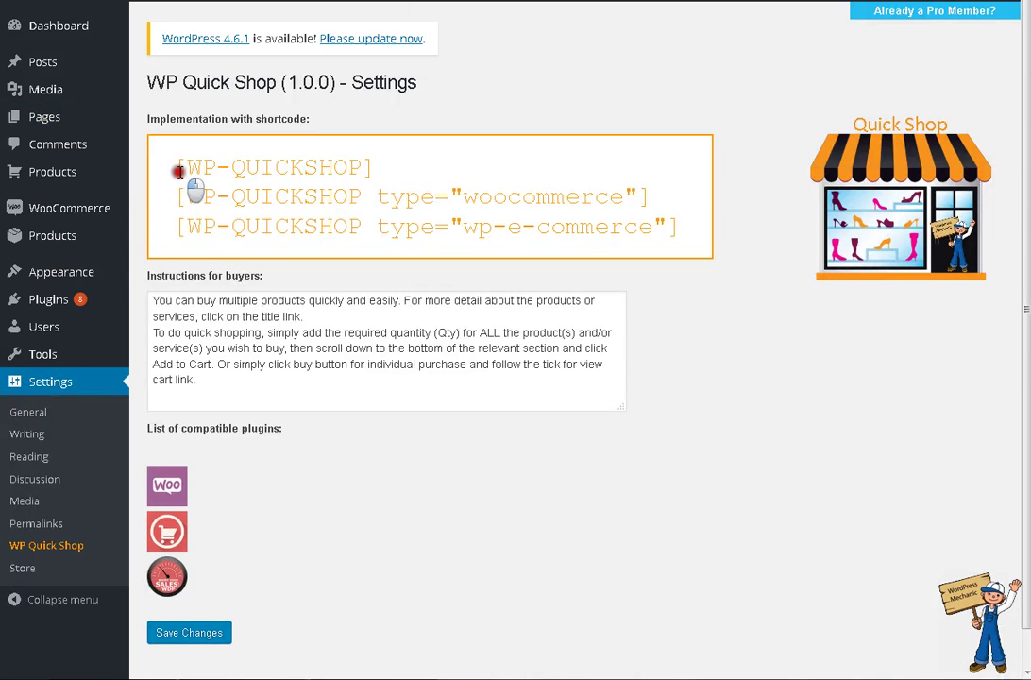
Step: Select the Quick Shop shortcodes on the settings page and copy the wp-e-commerce line
drag(176, 170, 419, 158)
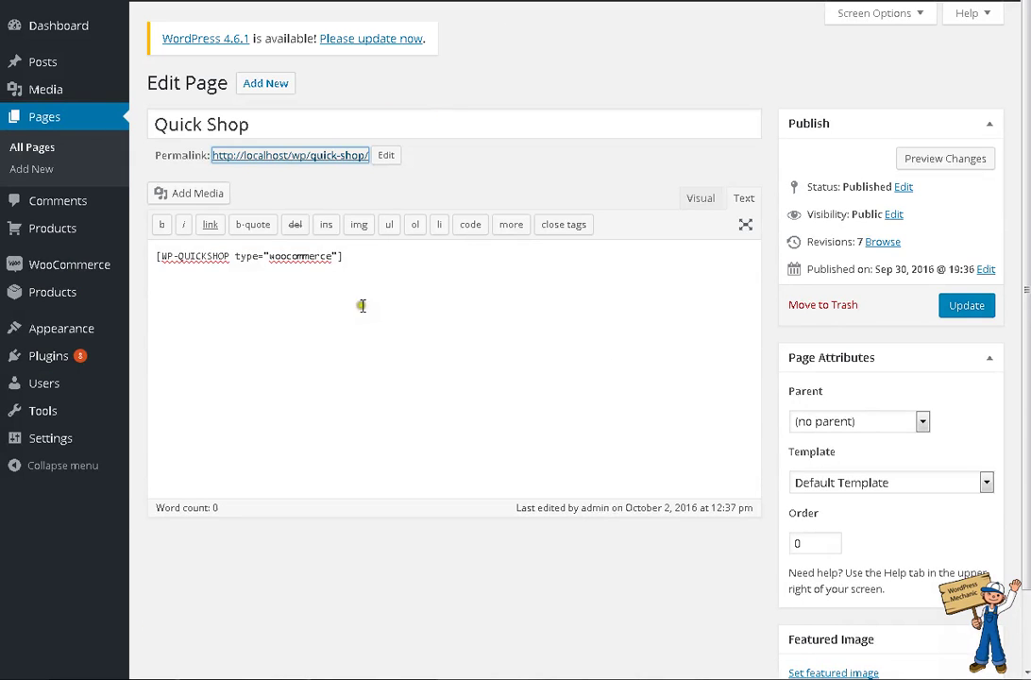
drag(342, 256, 139, 290)
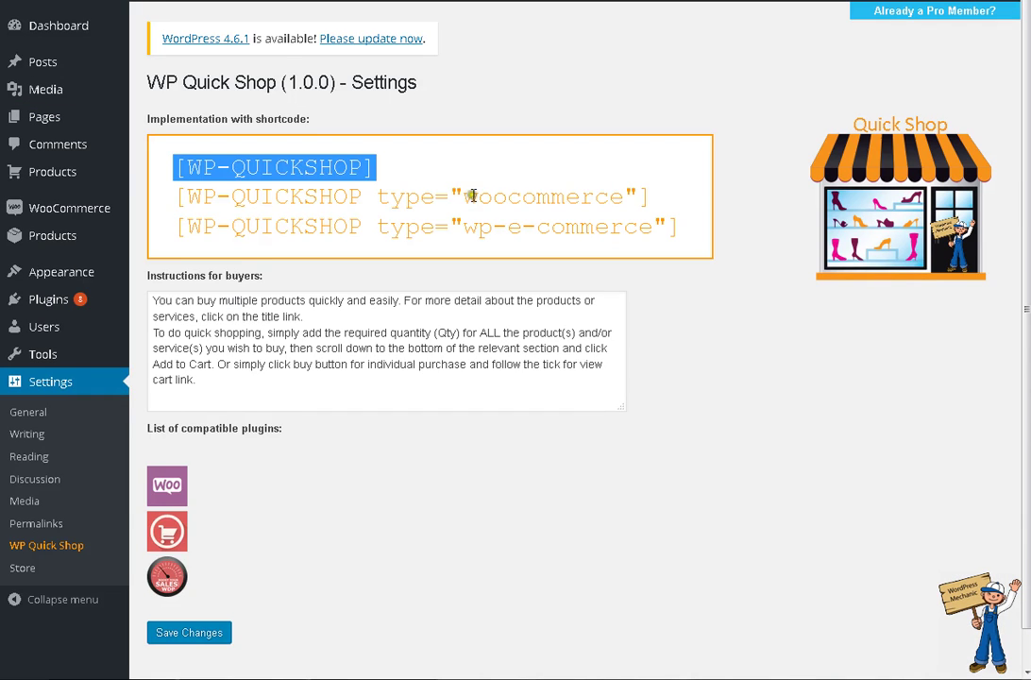
triple_click(473, 196)
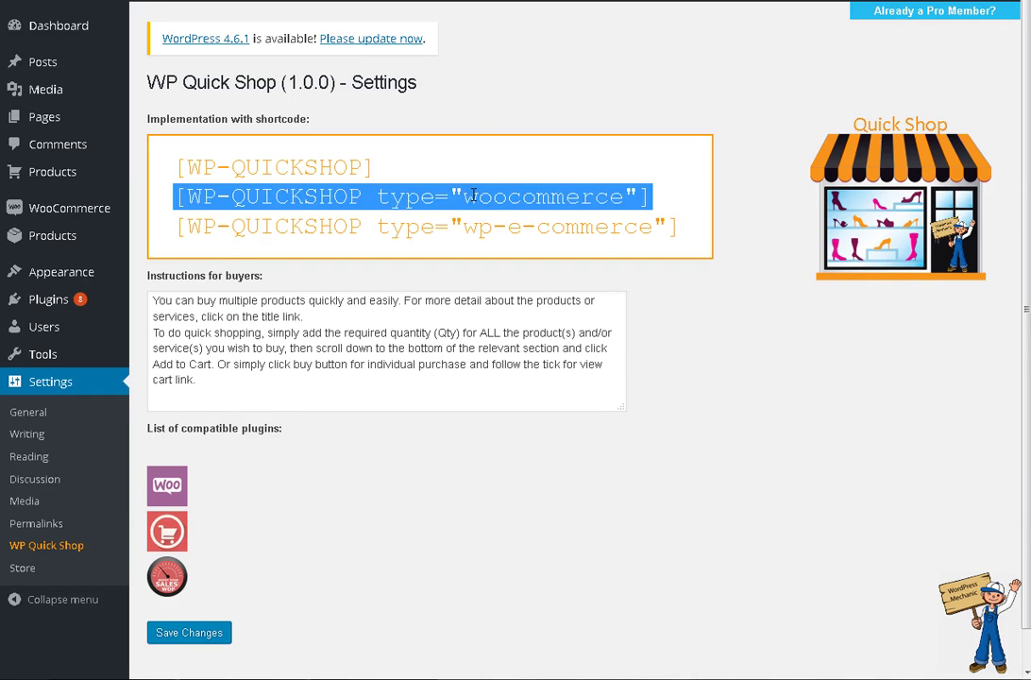
triple_click(480, 227)
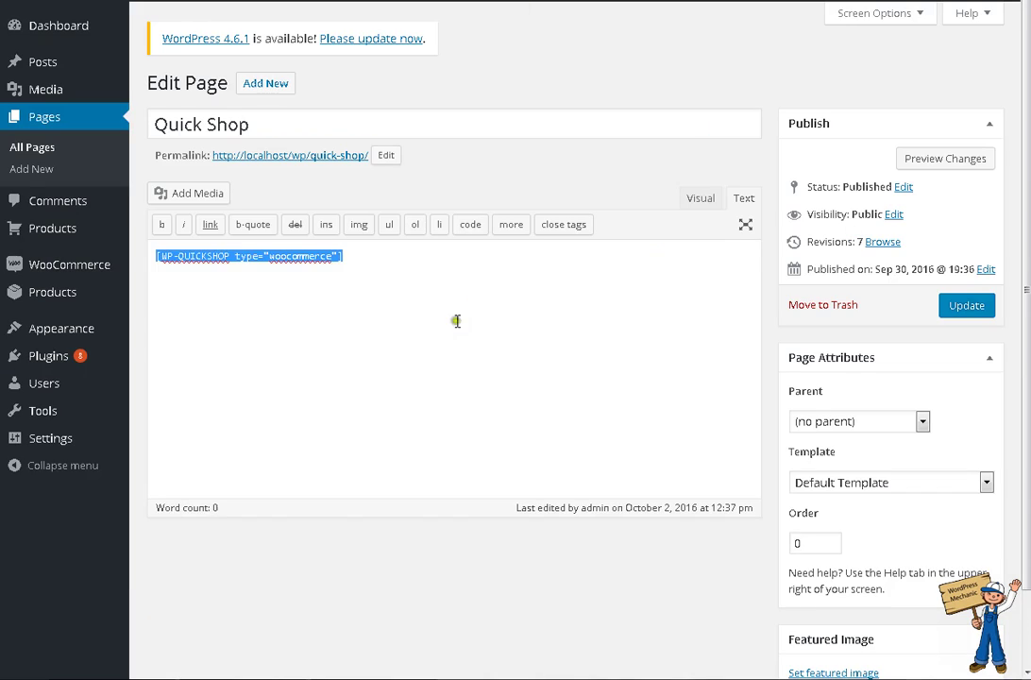
Step: Replace the page content with [WP-QUICKSHOP type="wp-e-commerce"] and update the page
click(506, 279)
key(ctrl+a)
text([WP-QUICKSHOP type="wp-e-commerce"])
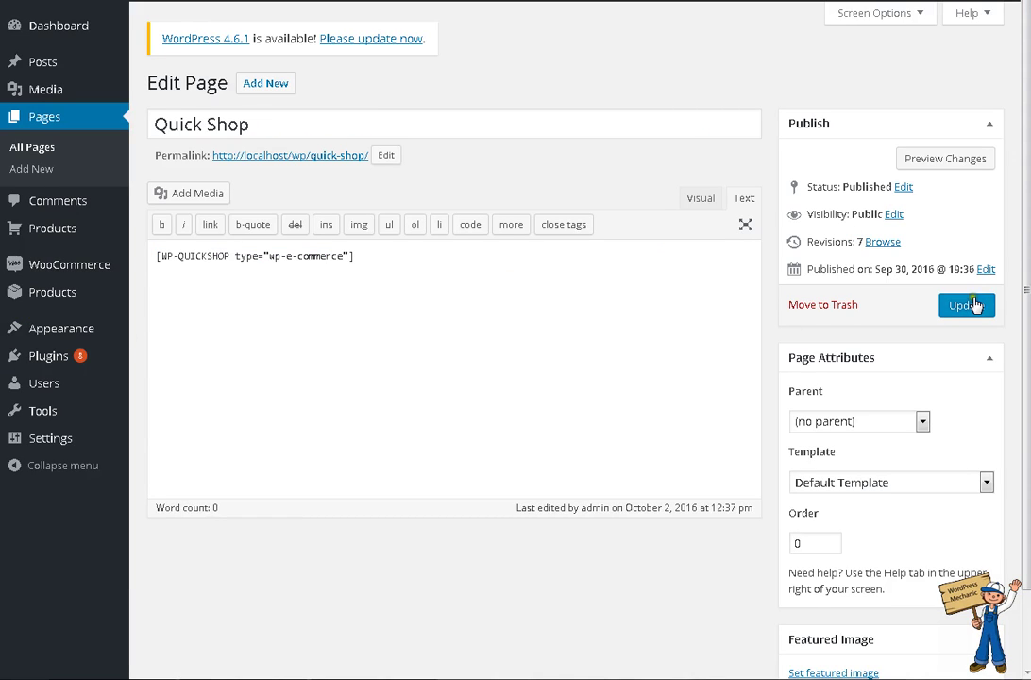
click(975, 305)
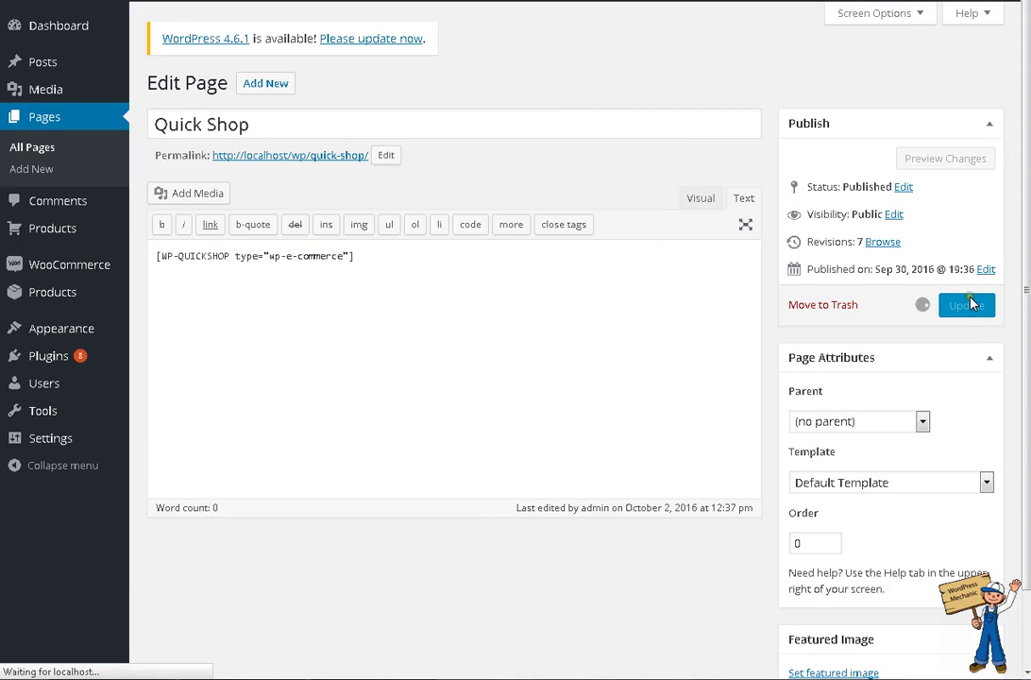
click(606, 351)
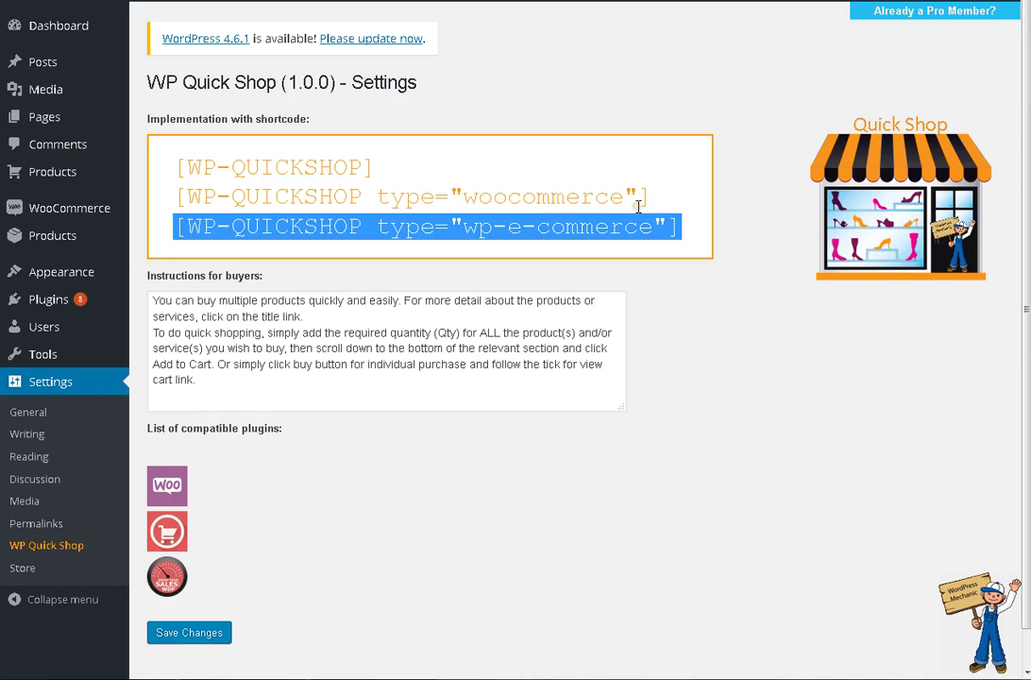
Step: Select the plain and woocommerce Quick Shop shortcode lines on the settings page
click(685, 217)
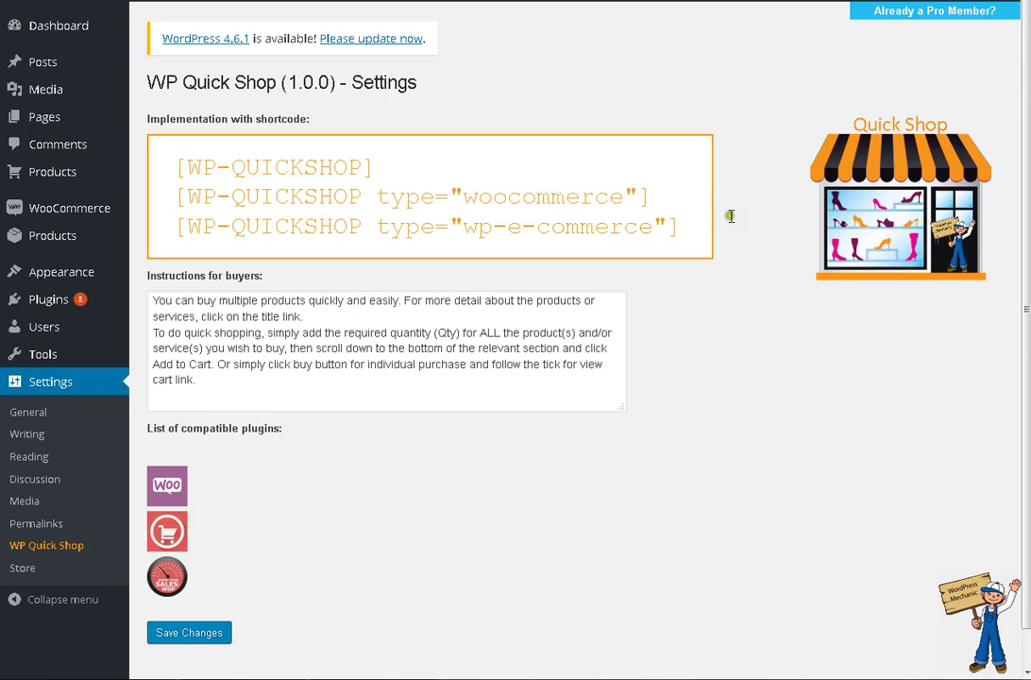
drag(186, 168, 406, 168)
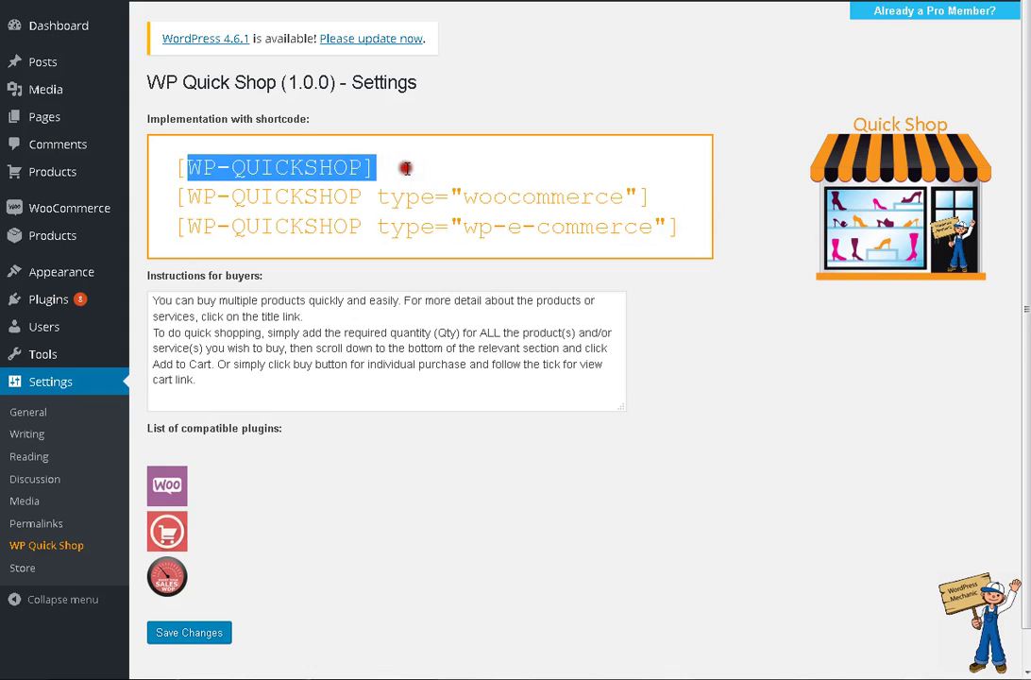
click(401, 167)
drag(656, 197, 272, 212)
drag(170, 168, 458, 161)
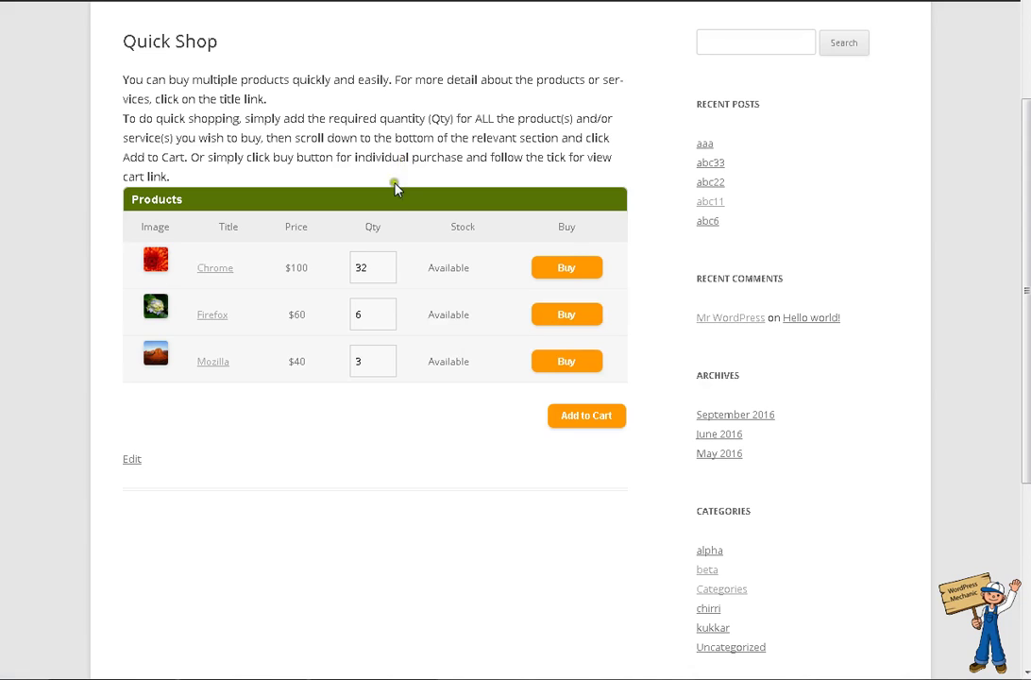
Step: Add 2 Chrome, 3 Firefox and 6 Mozilla to the cart
scroll(394, 187, up, 4)
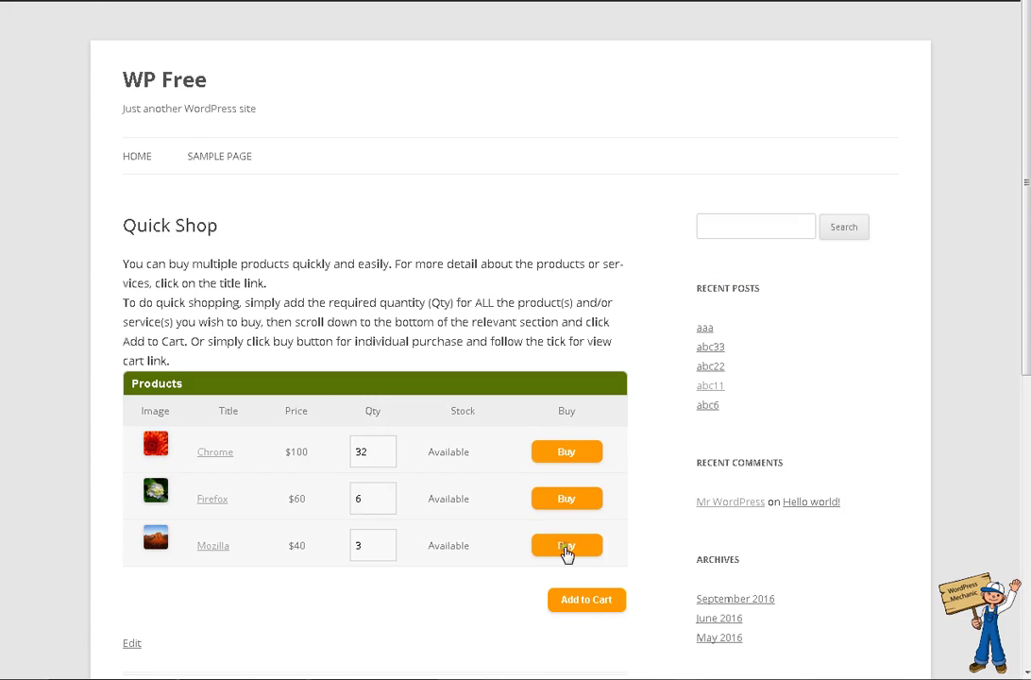
scroll(564, 553, down, 3)
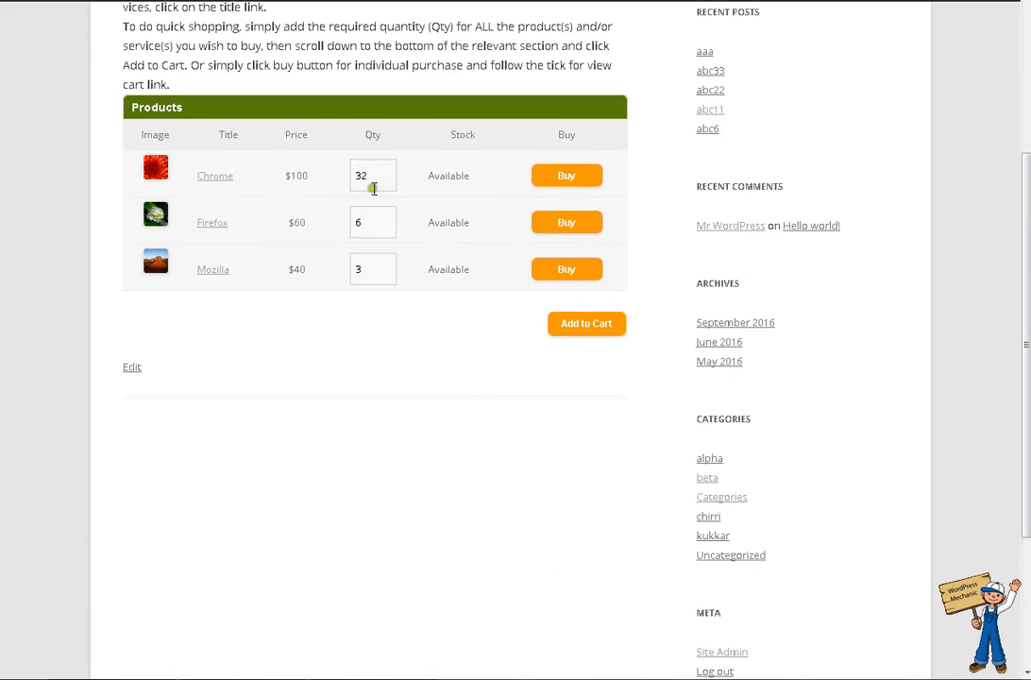
click(367, 182)
double_click(366, 179)
scroll(502, 290, up, 2)
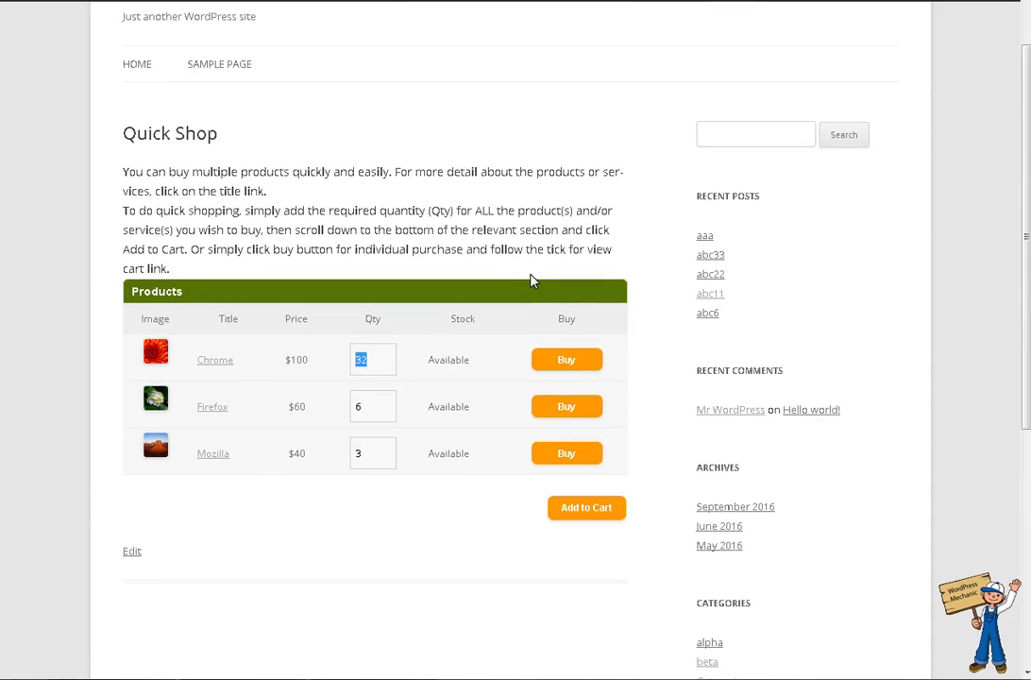
text(2)
double_click(377, 406)
text(3)
double_click(369, 456)
text(6)
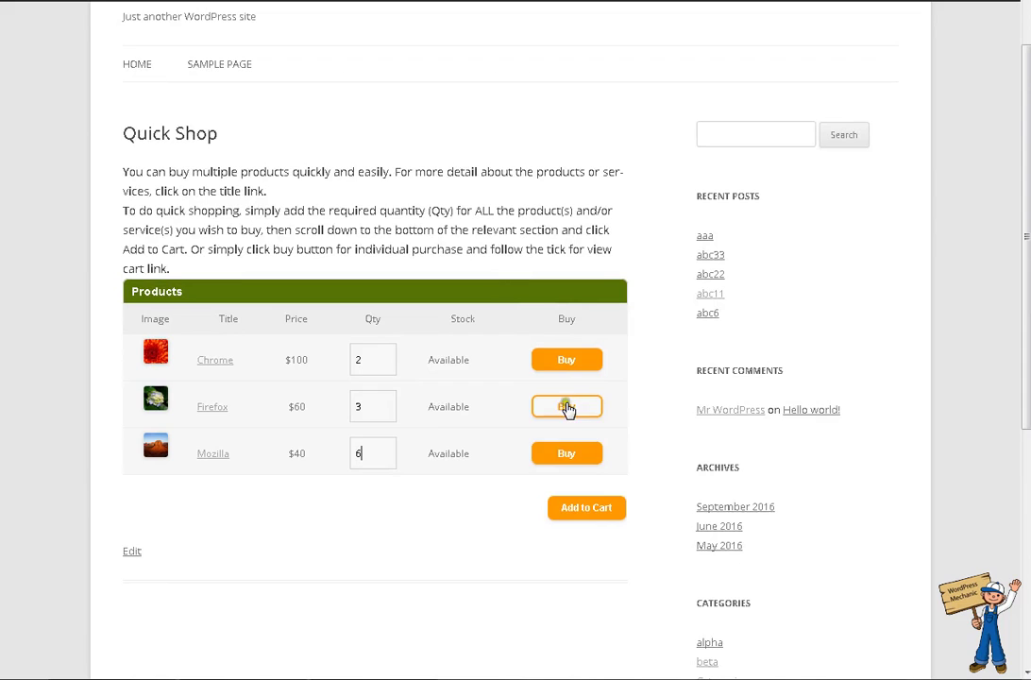
click(580, 513)
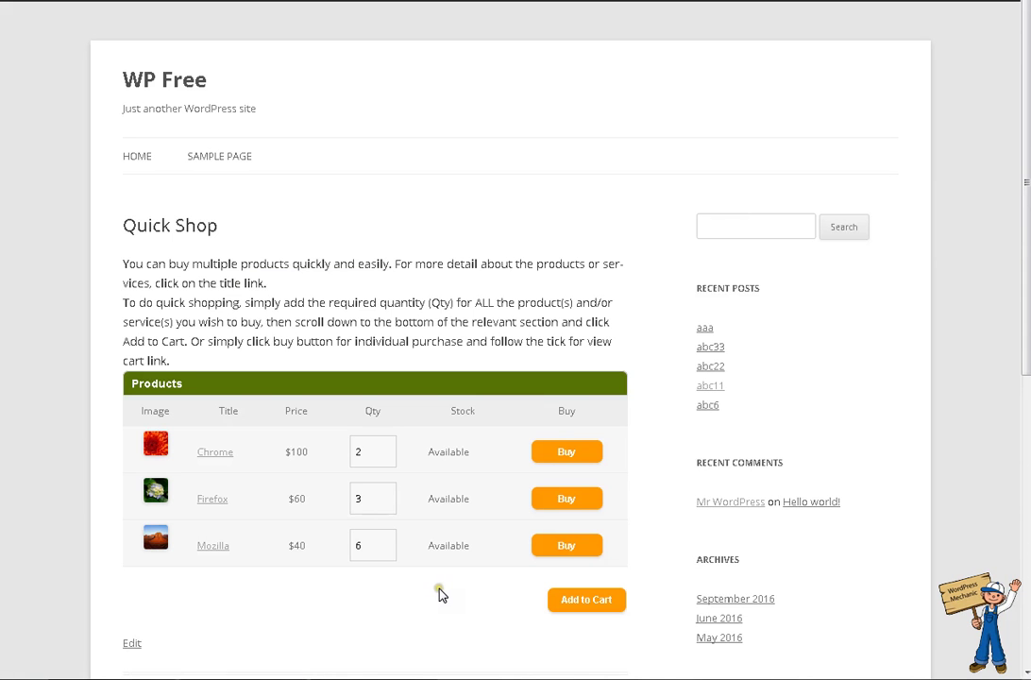
scroll(439, 595, down, 3)
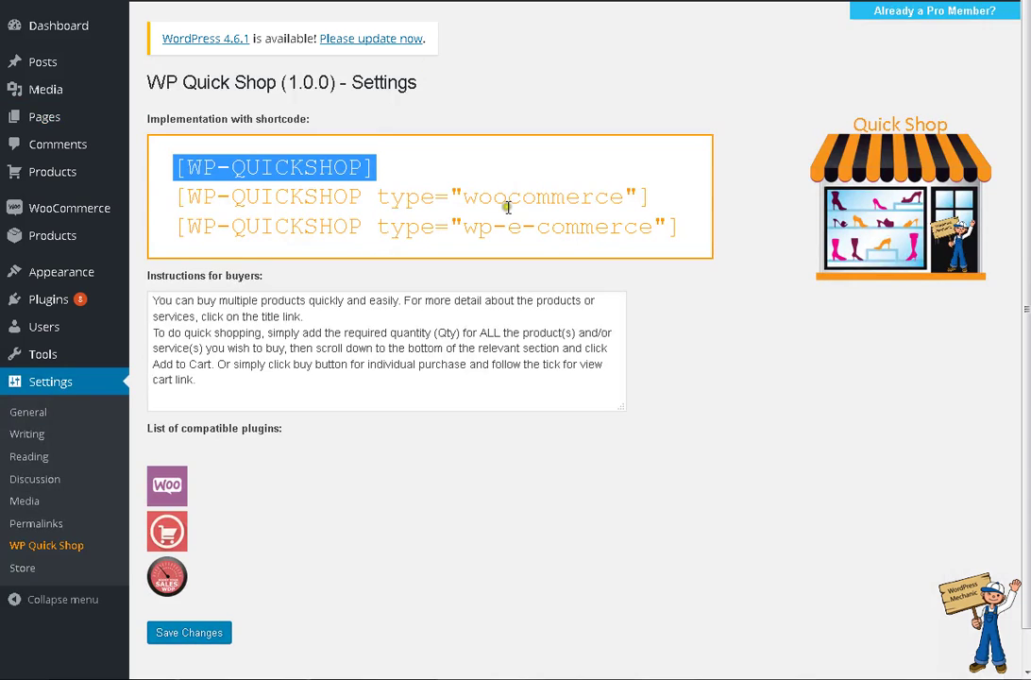
Step: Paste the copied woocommerce shortcode over the page's shortcode line and update it
triple_click(507, 199)
key(ctrl+c)
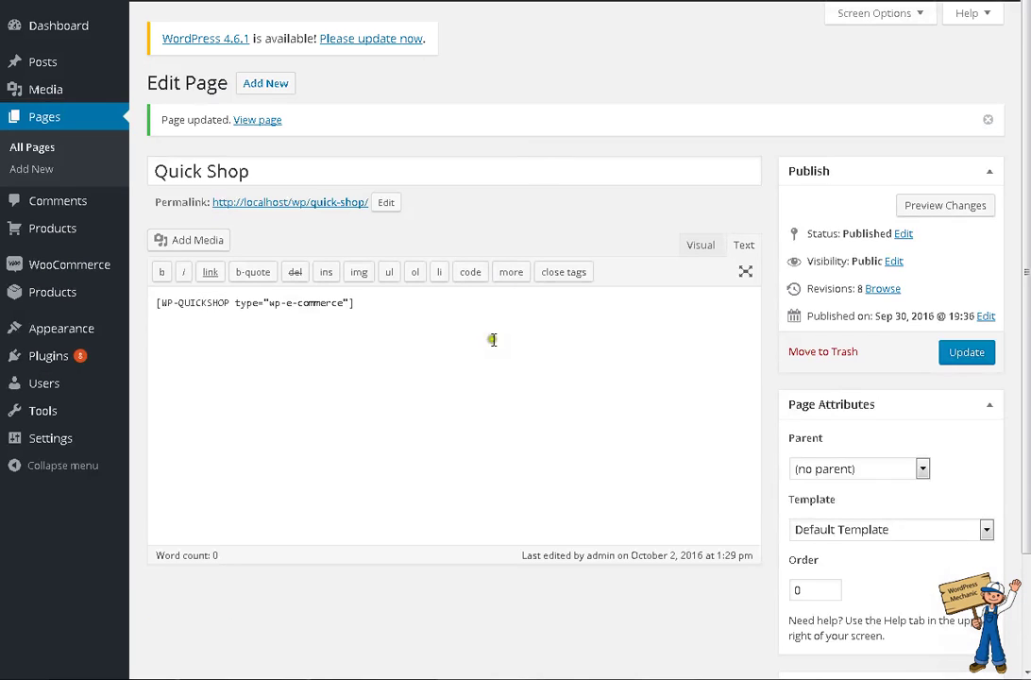
triple_click(493, 340)
key(ctrl+v)
click(973, 353)
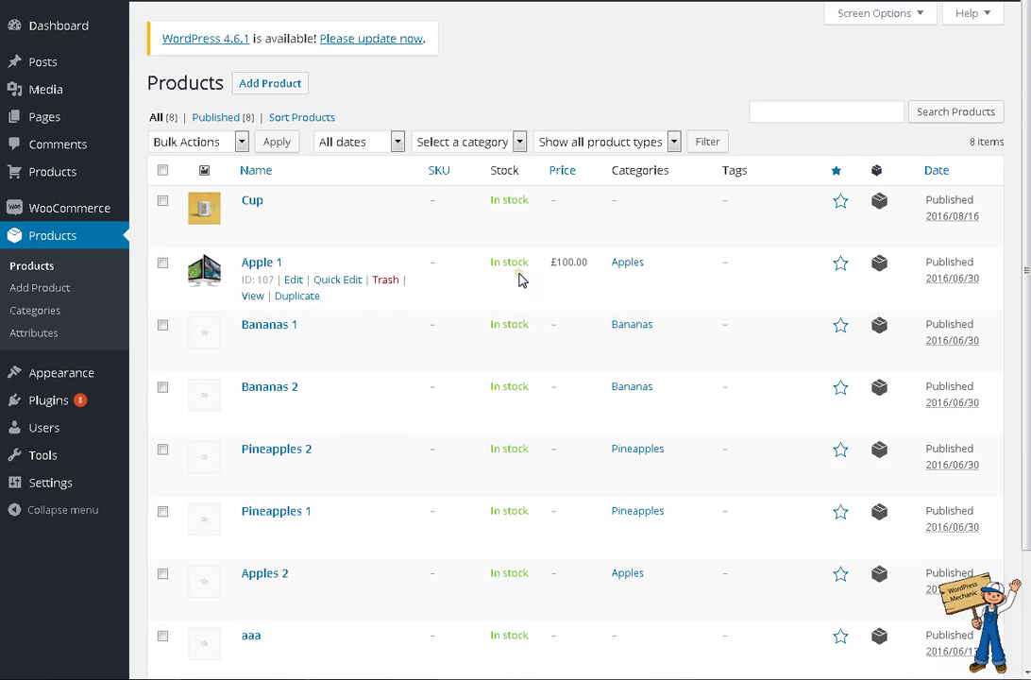
Step: Set the Cup product's regular price to 20 and update it
scroll(520, 276, down, 2)
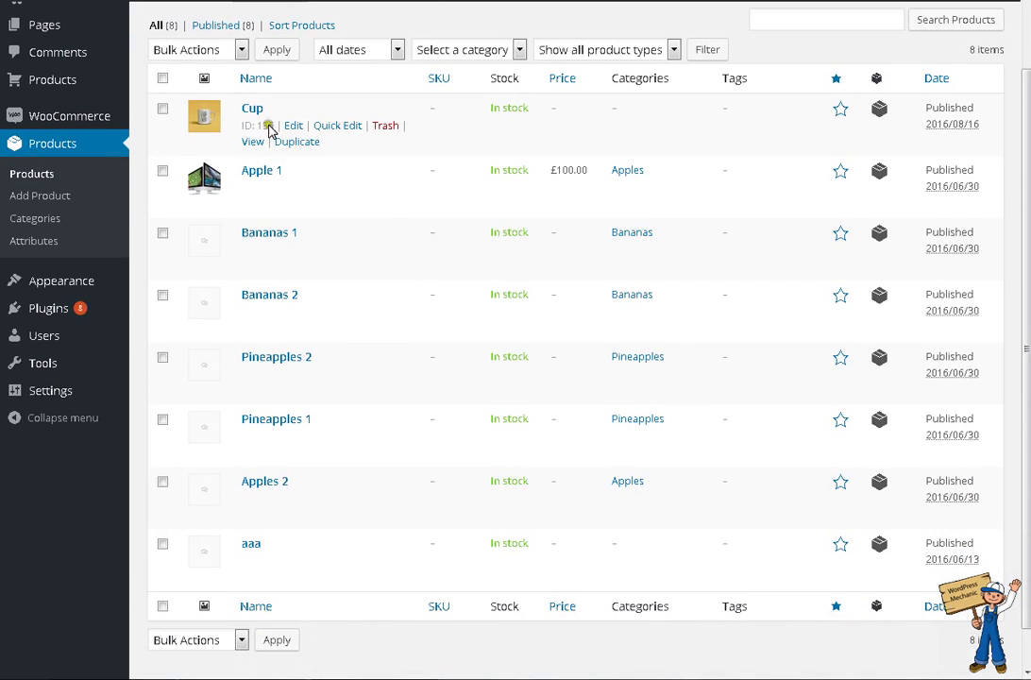
click(293, 126)
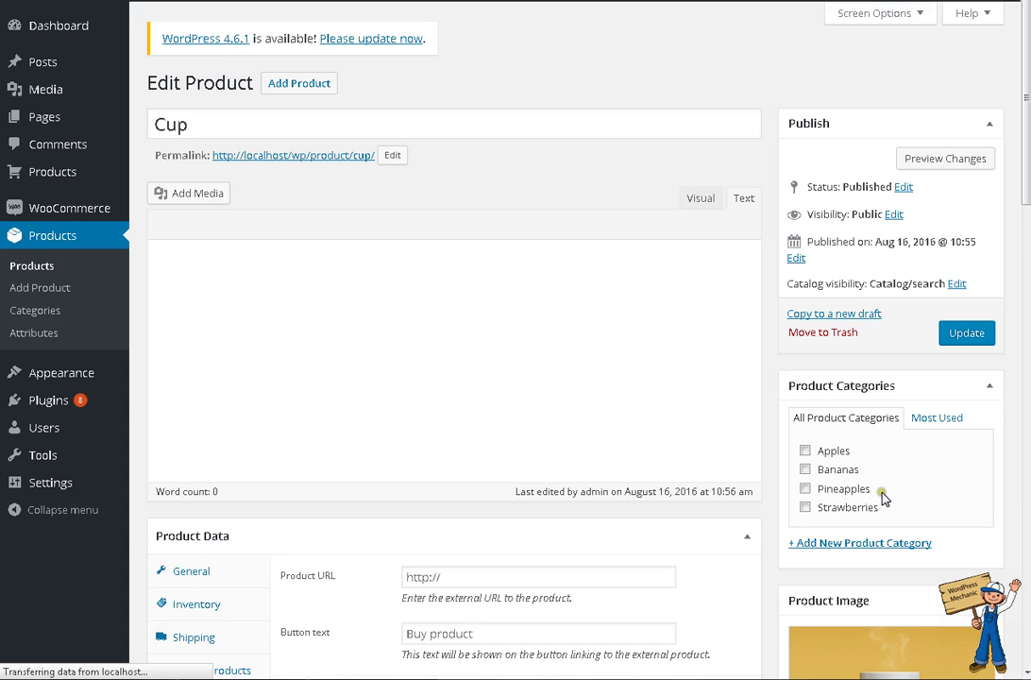
scroll(483, 486, down, 5)
scroll(371, 417, down, 4)
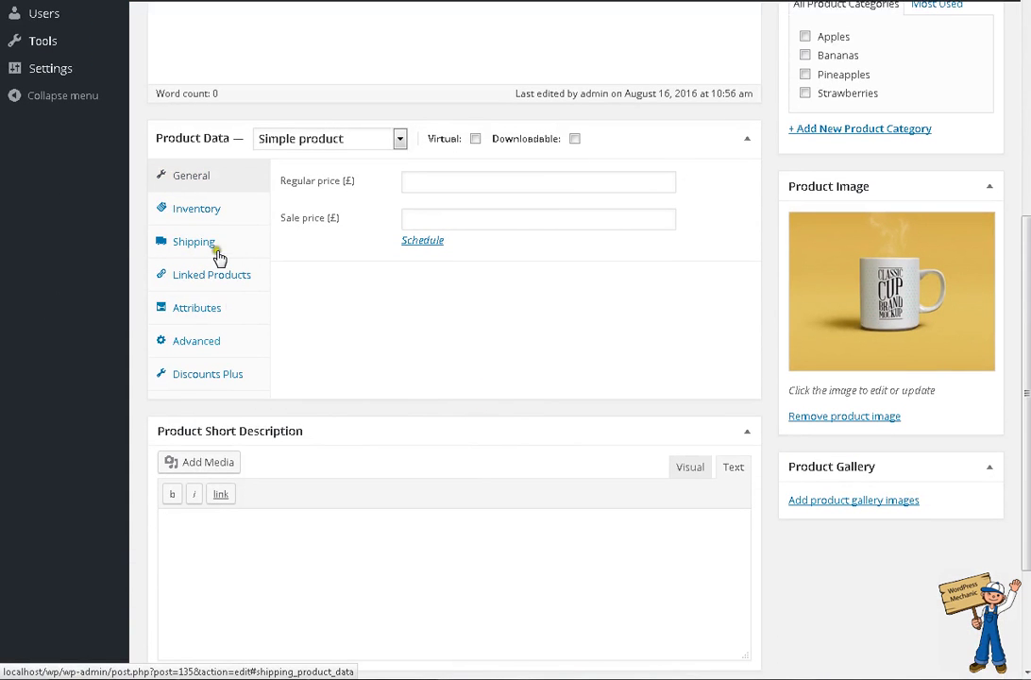
click(430, 184)
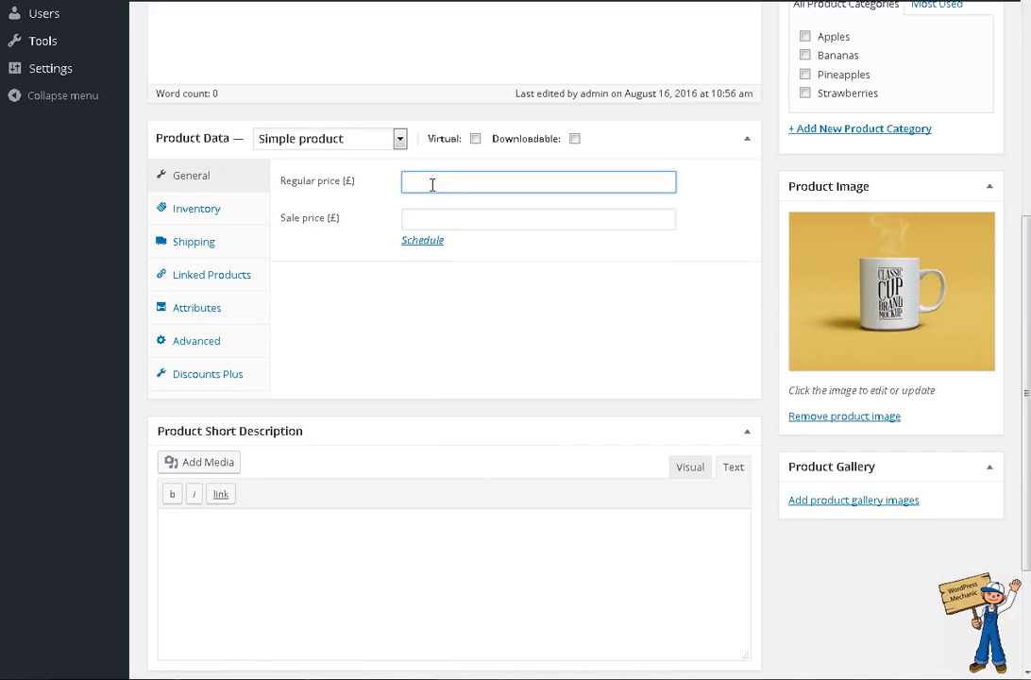
text(20)
key(Return)
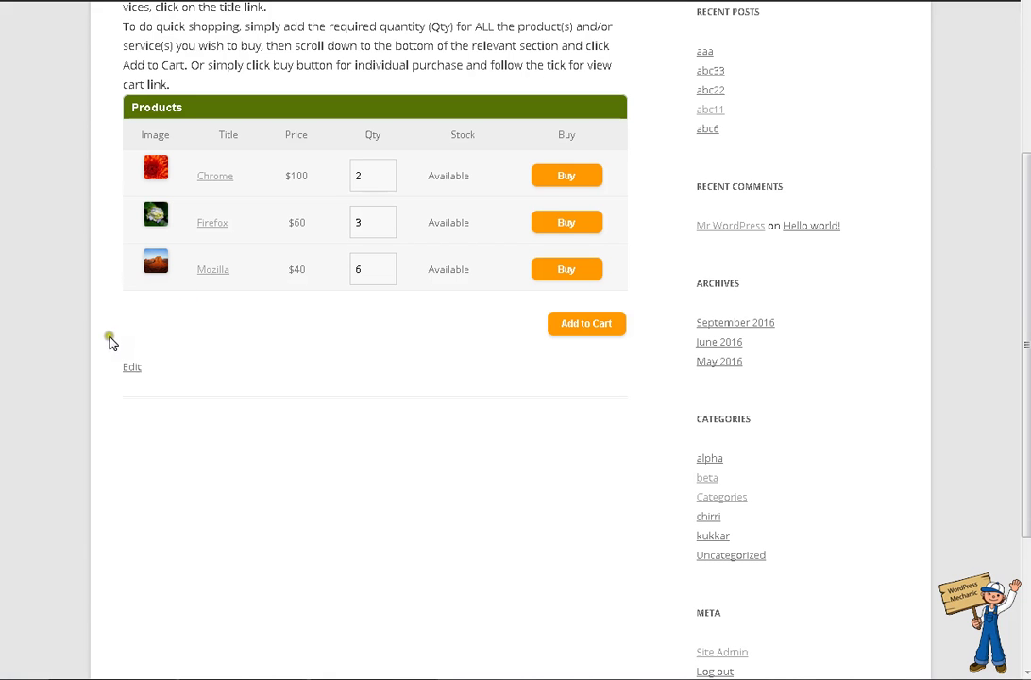
Step: Reload the Quick Shop page and add 10 Apple 1 and 2 Cups to the cart
key(F5)
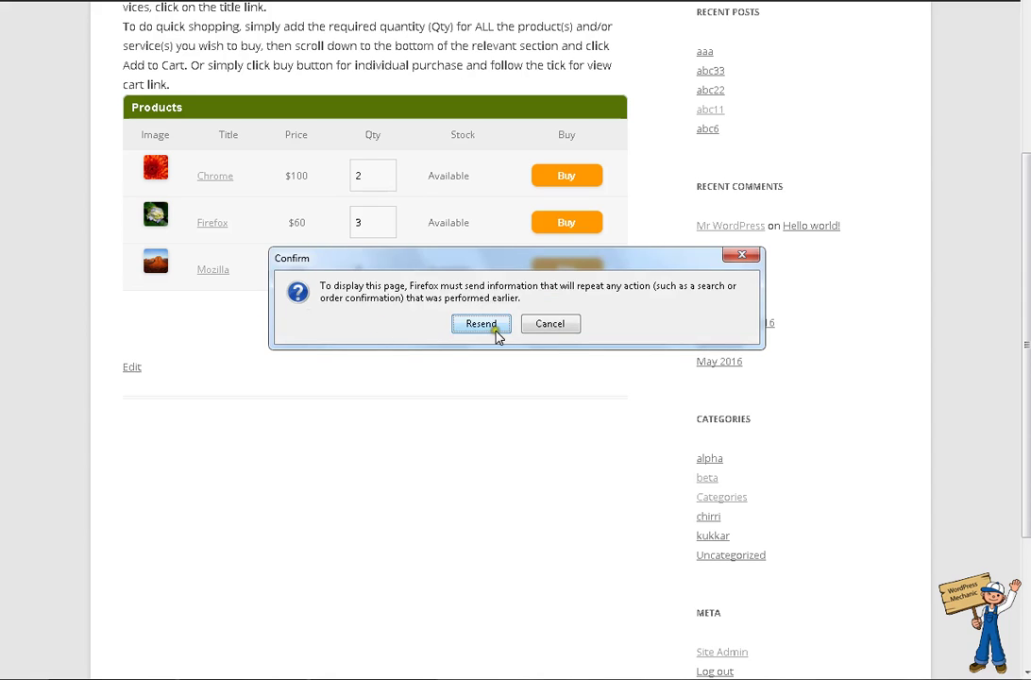
click(491, 327)
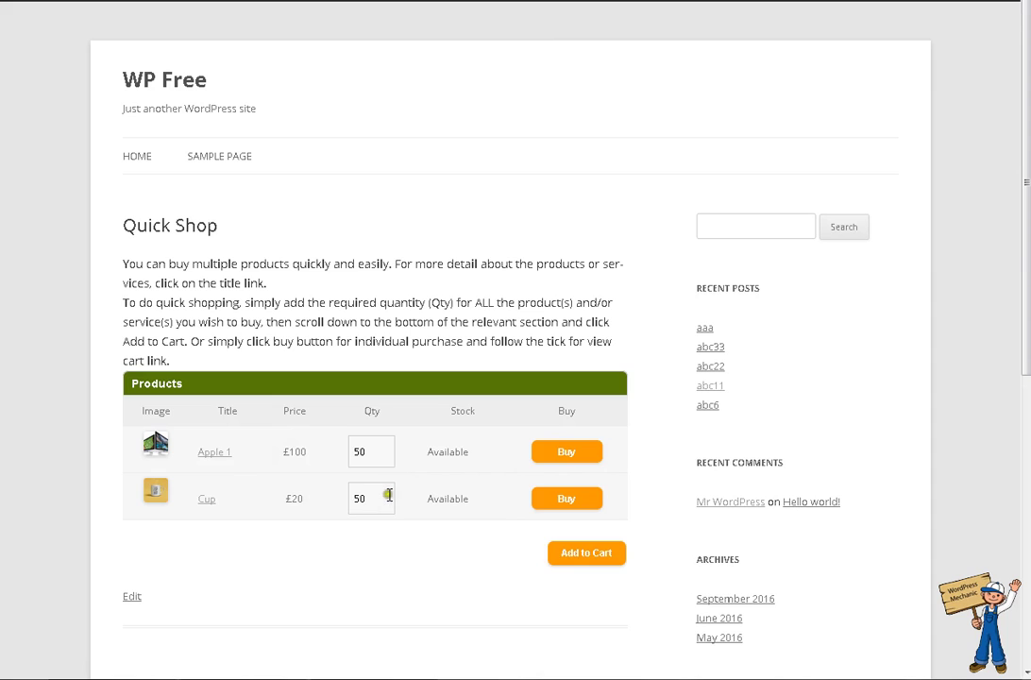
click(380, 454)
double_click(379, 455)
scroll(383, 455, down, 3)
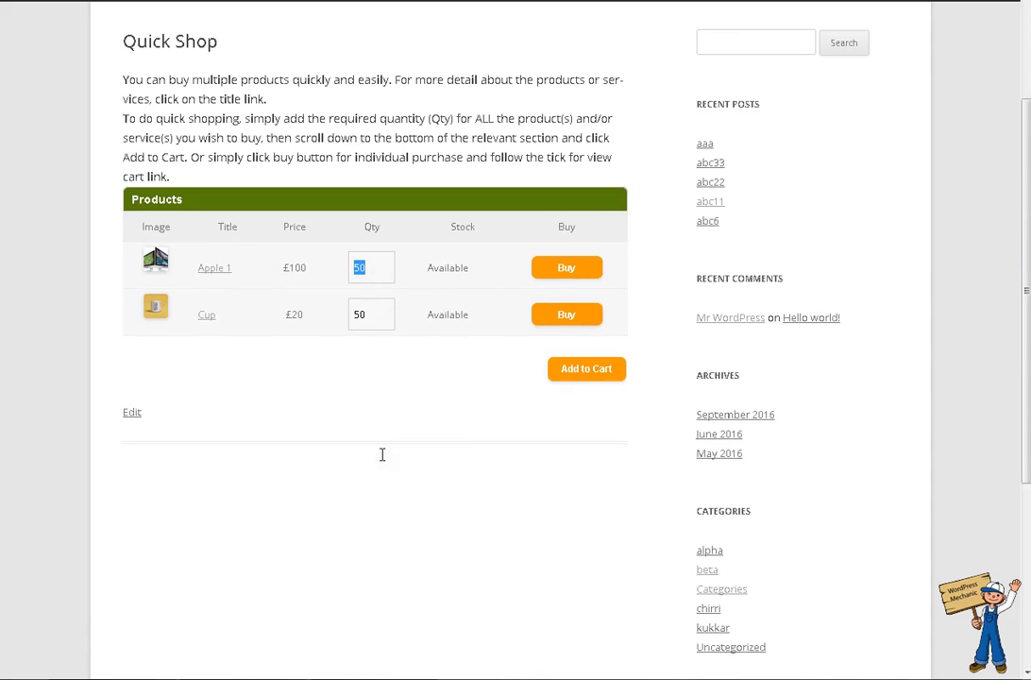
text(10)
double_click(357, 315)
text(2)
click(588, 371)
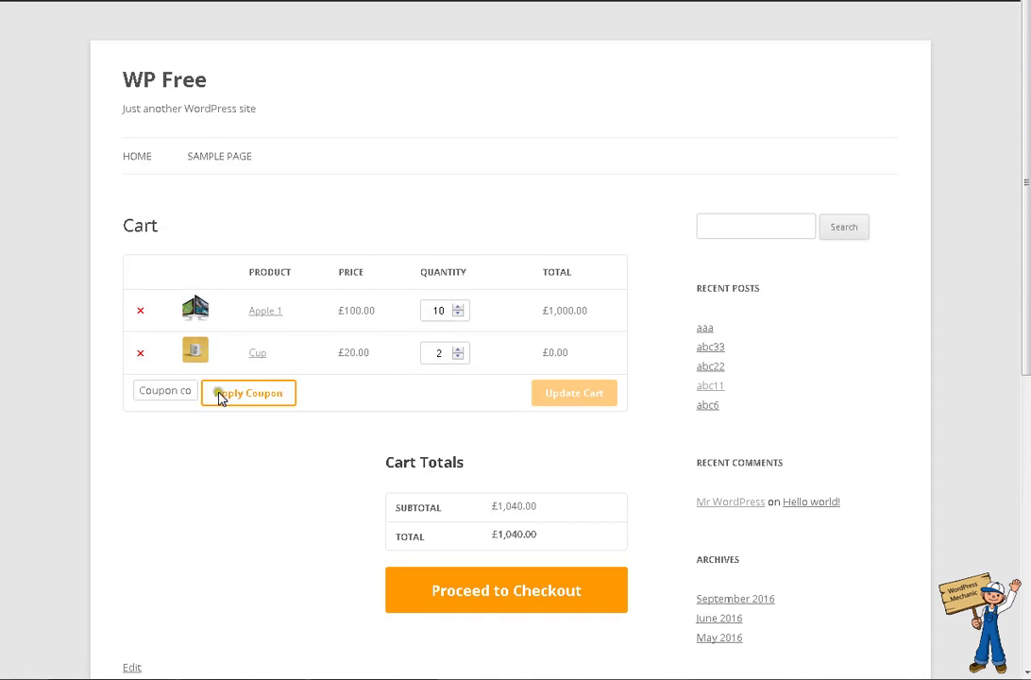
Step: Go back from the cart to the Quick Shop page
click(5, 8)
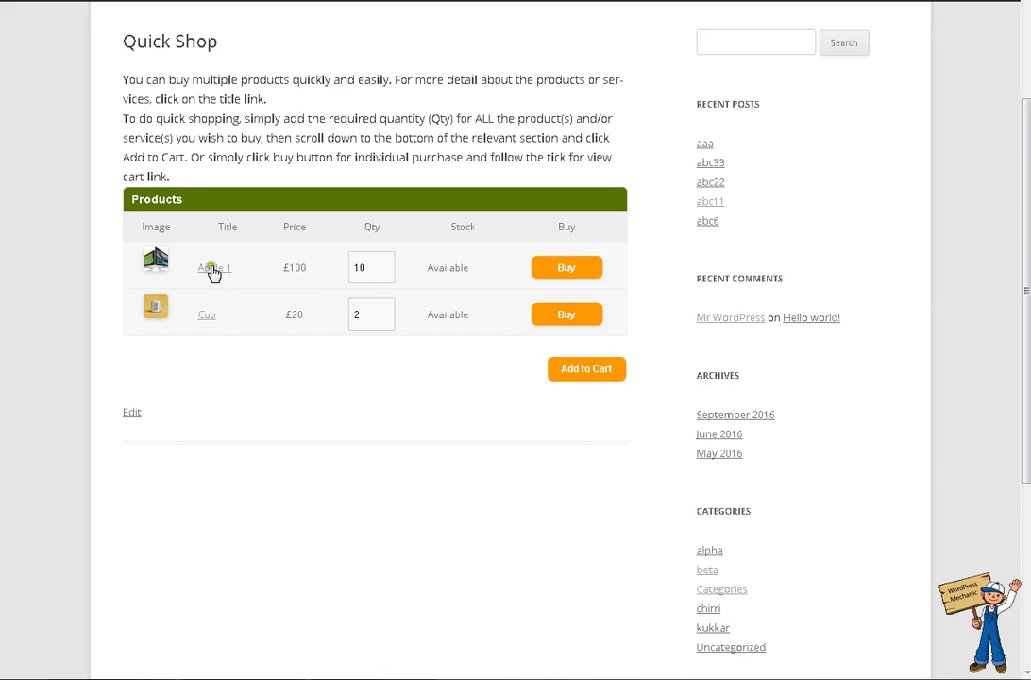
Step: Buy Apple 1 and the Cup individually, then open the cart from Apple 1's tick
scroll(539, 227, up, 2)
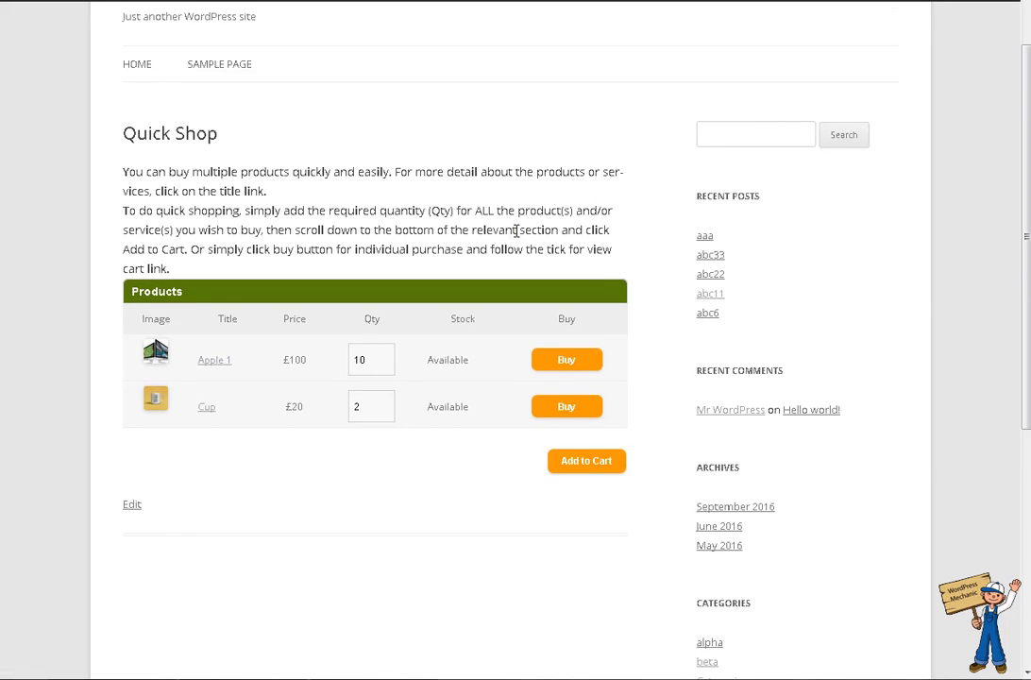
click(593, 366)
click(574, 416)
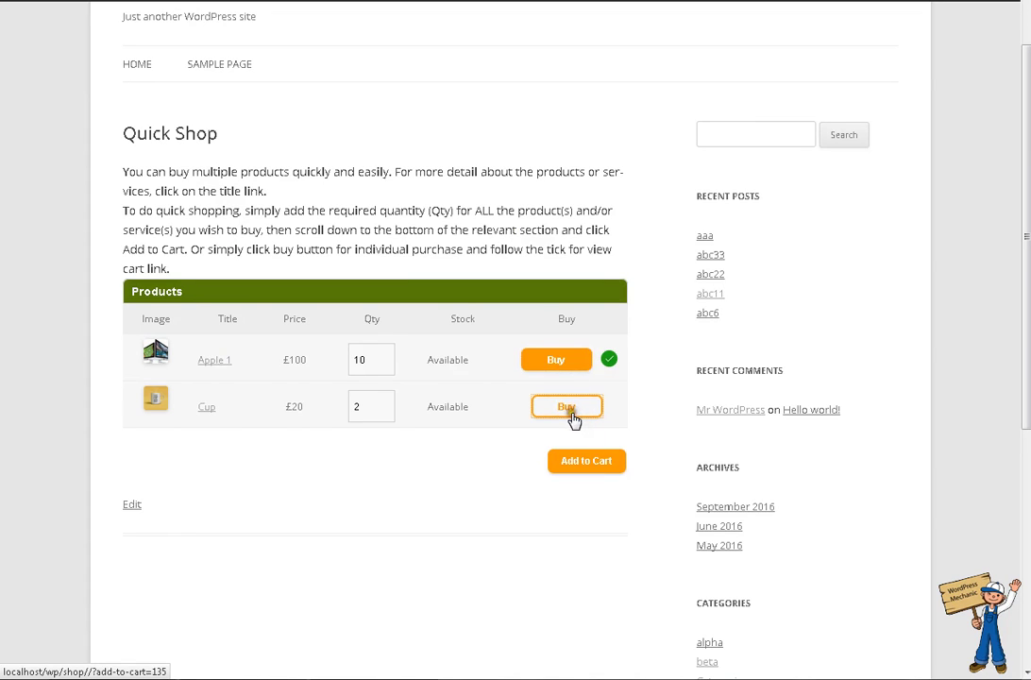
click(611, 359)
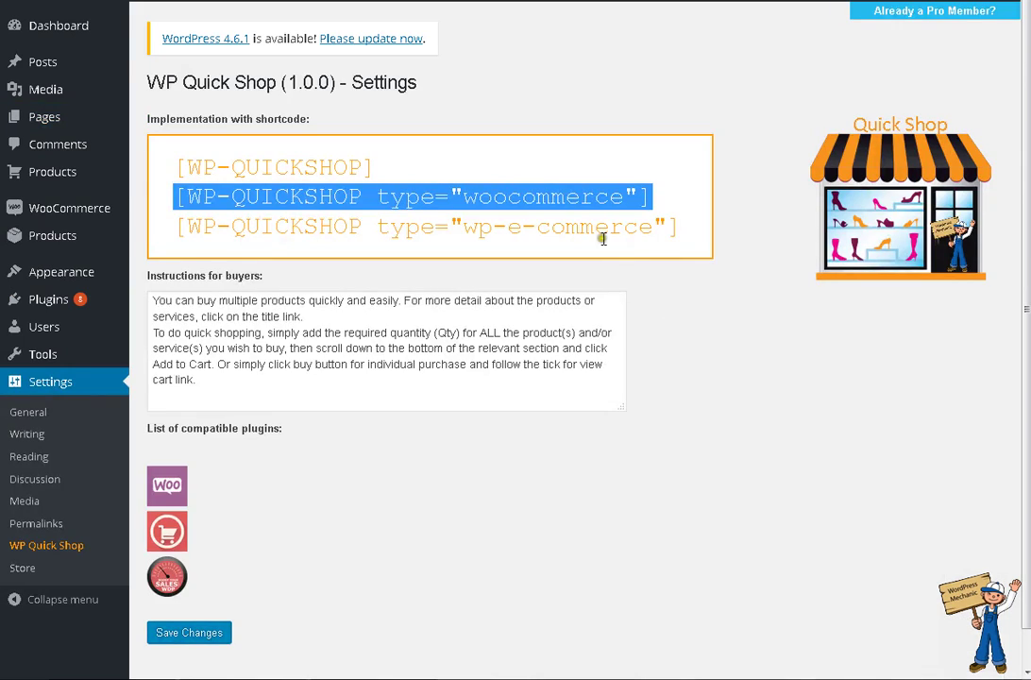
Step: Select the [WP-QUICKSHOP type="woocommerce"] shortcode line in WP Quick Shop settings
triple_click(603, 230)
triple_click(516, 198)
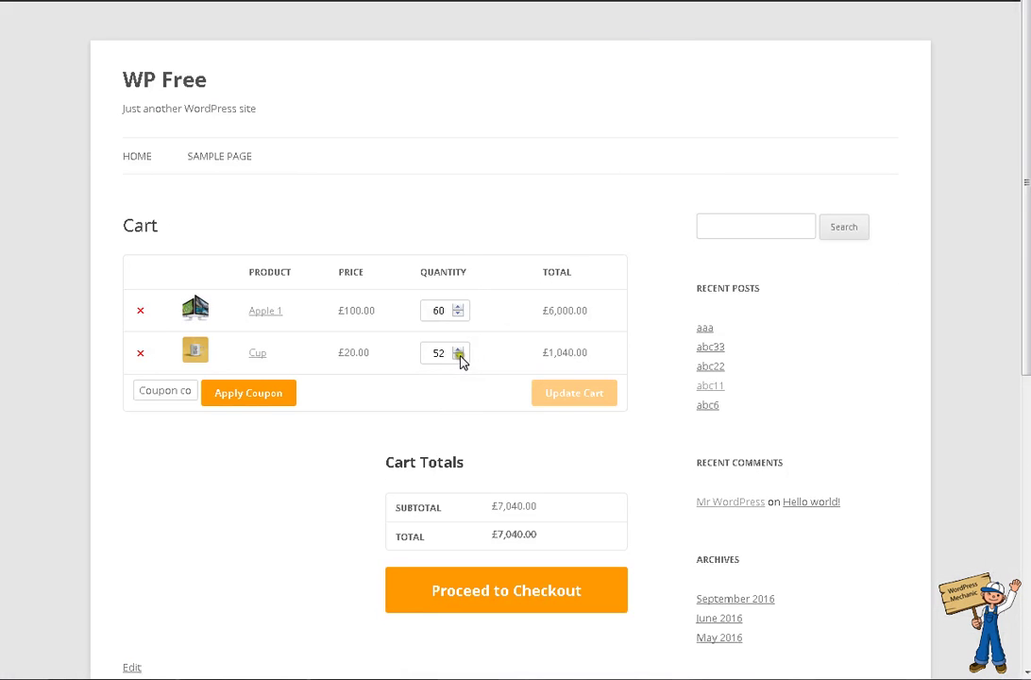
click(448, 355)
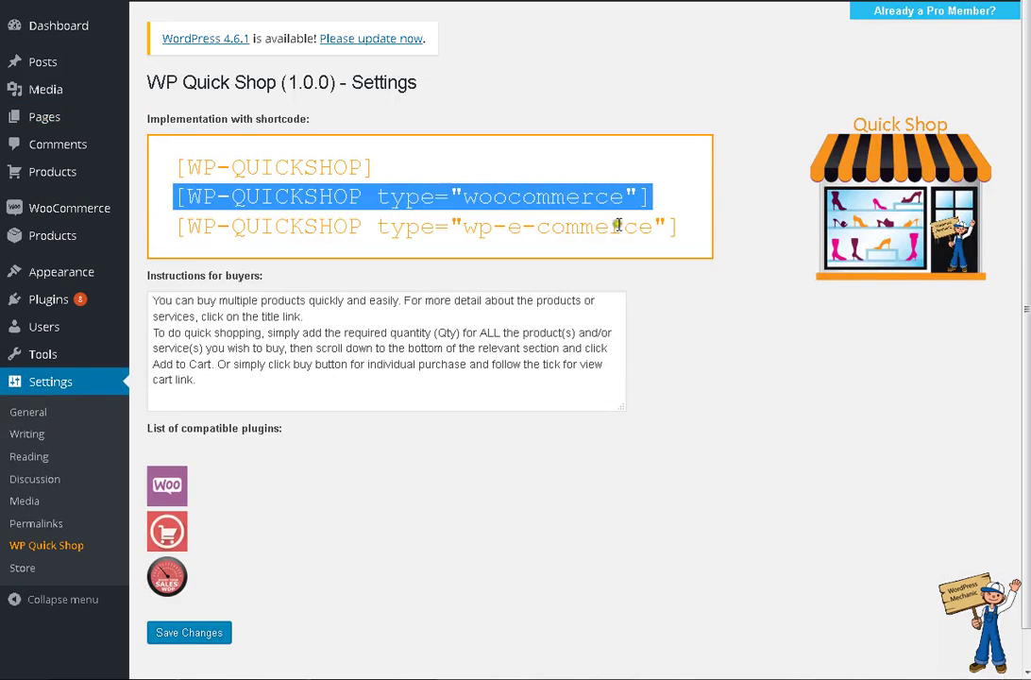
triple_click(626, 226)
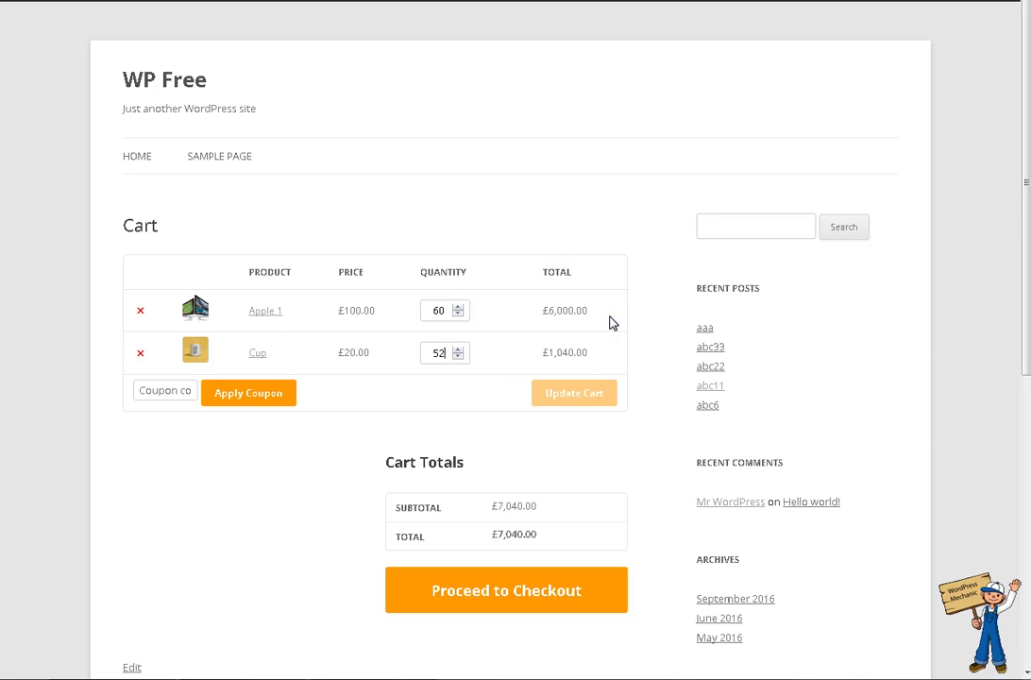
Step: Visit the missing Apple 1 and Cup product pages, returning to Quick Shop each time
click(272, 311)
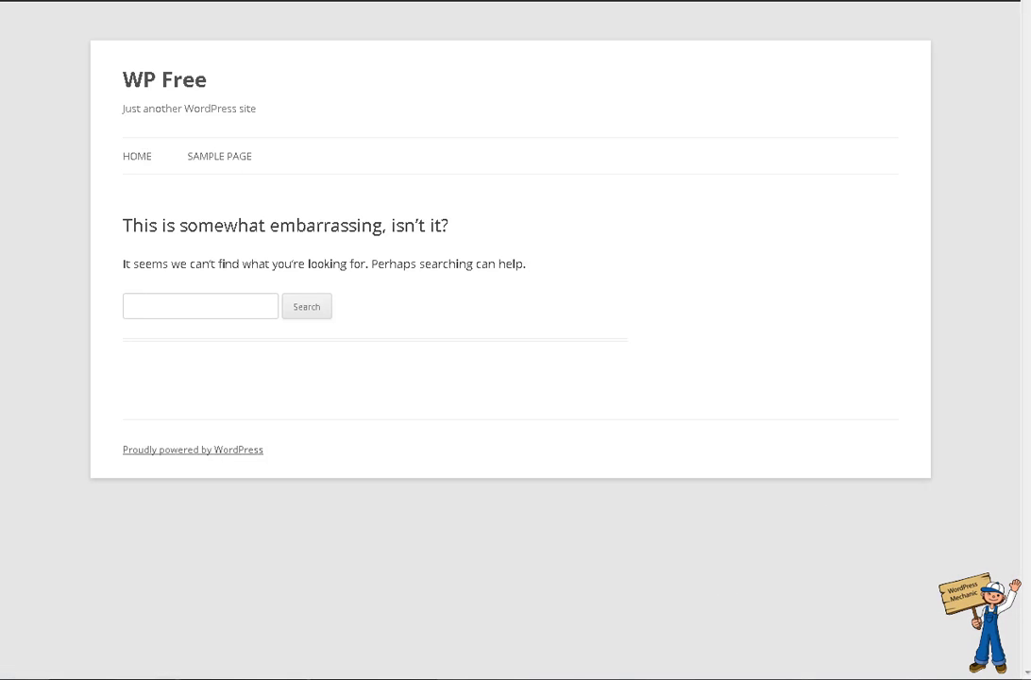
key(alt+Left)
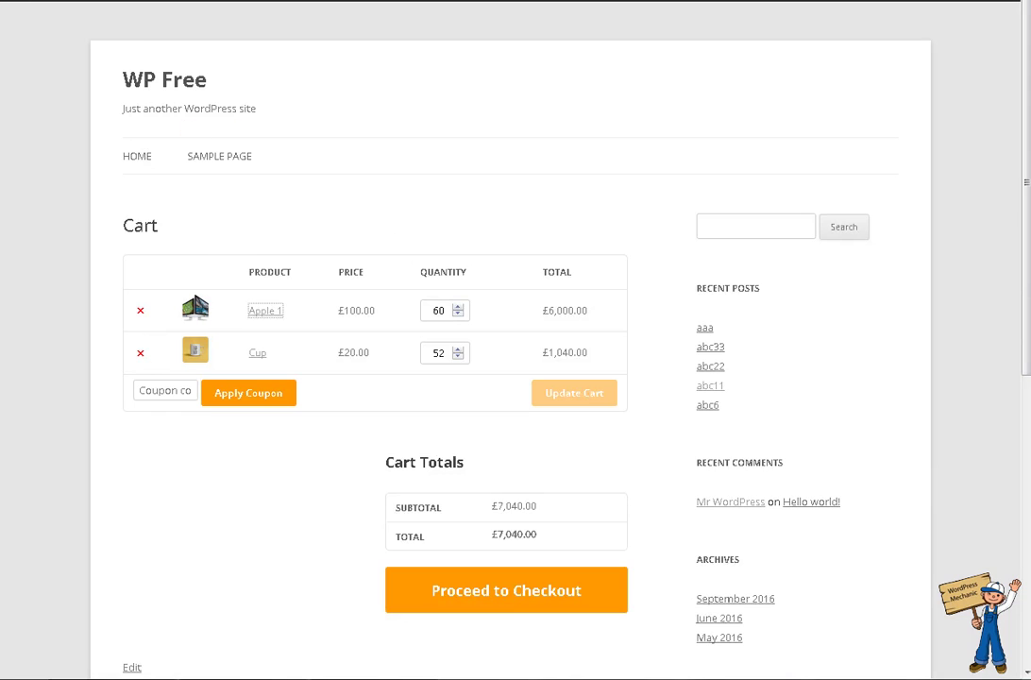
key(alt+Left)
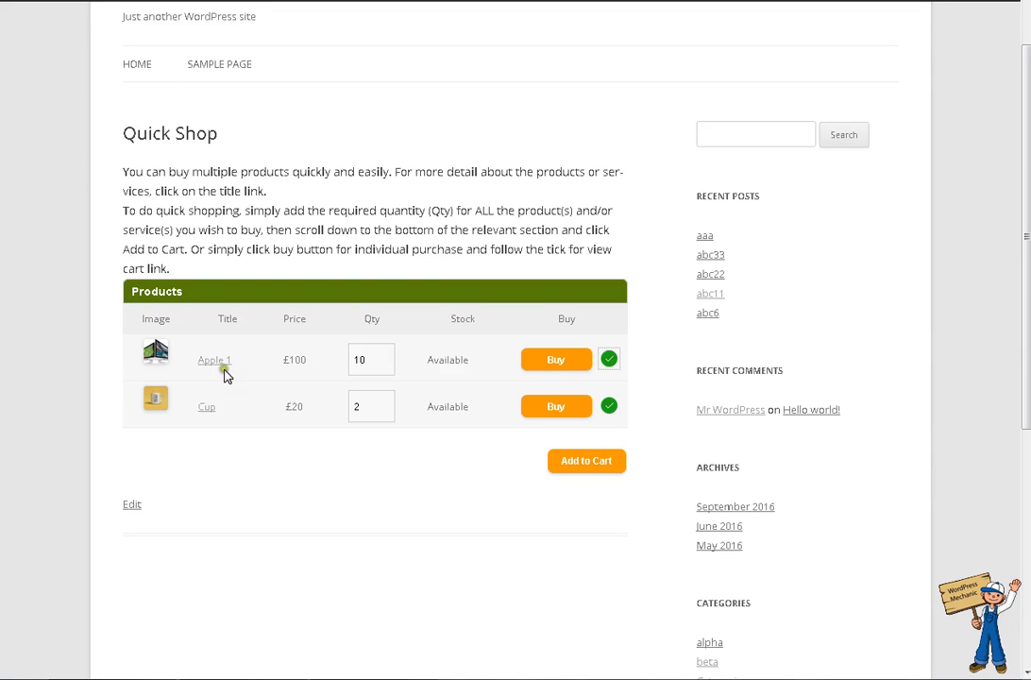
click(203, 411)
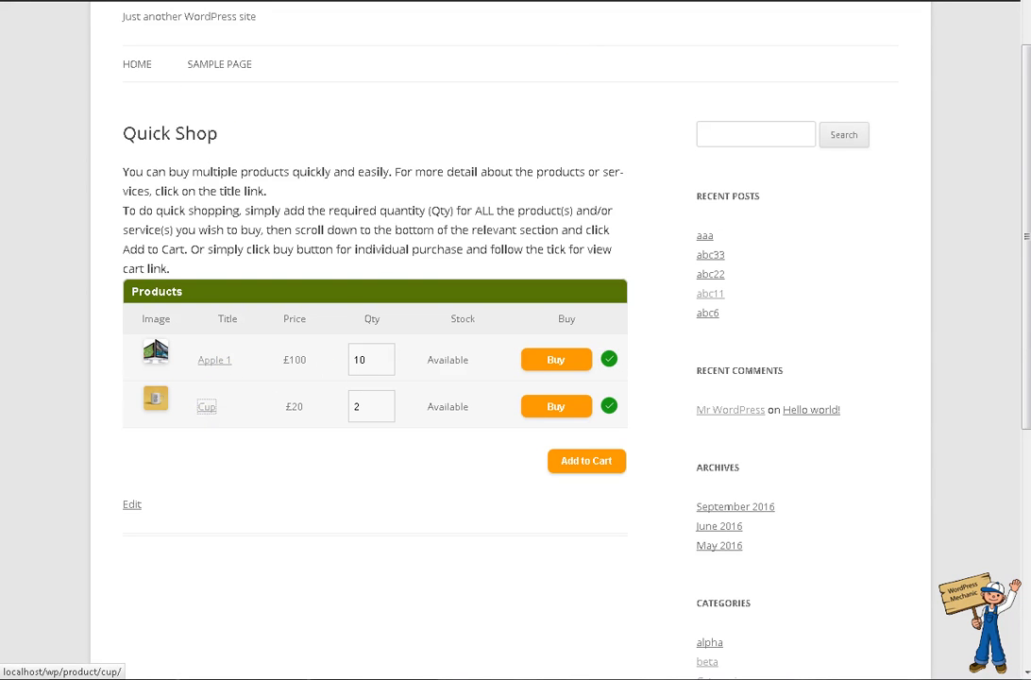
key(alt+Left)
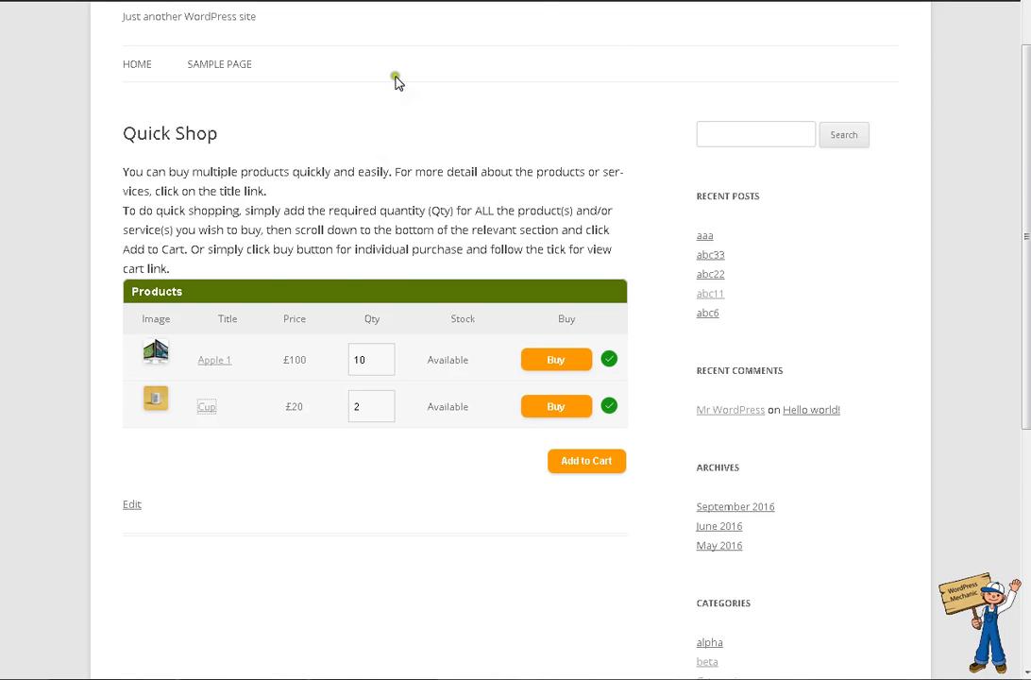